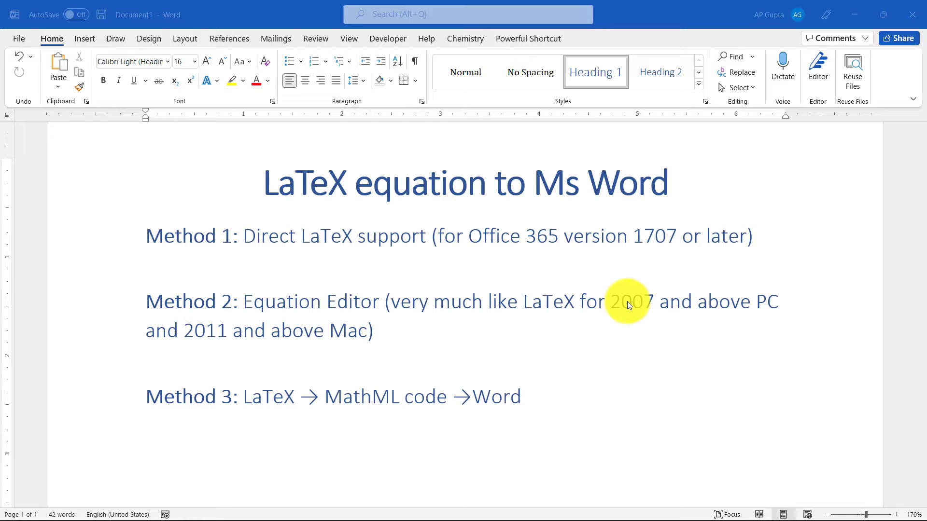
# Place the cursor on the empty line below the Method 1 heading
pyautogui.click(357, 275)
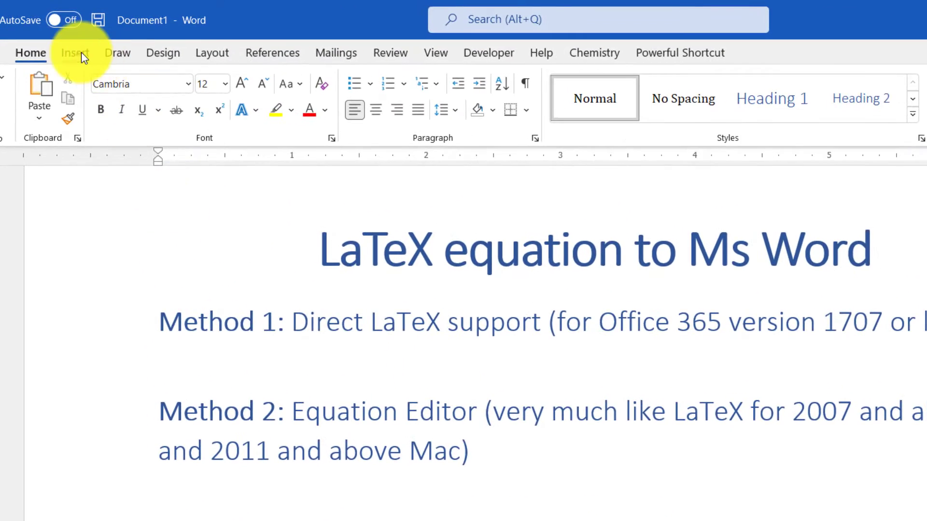
# Insert a new equation under Method 1 with LaTeX as its input format
pyautogui.click(75, 53)
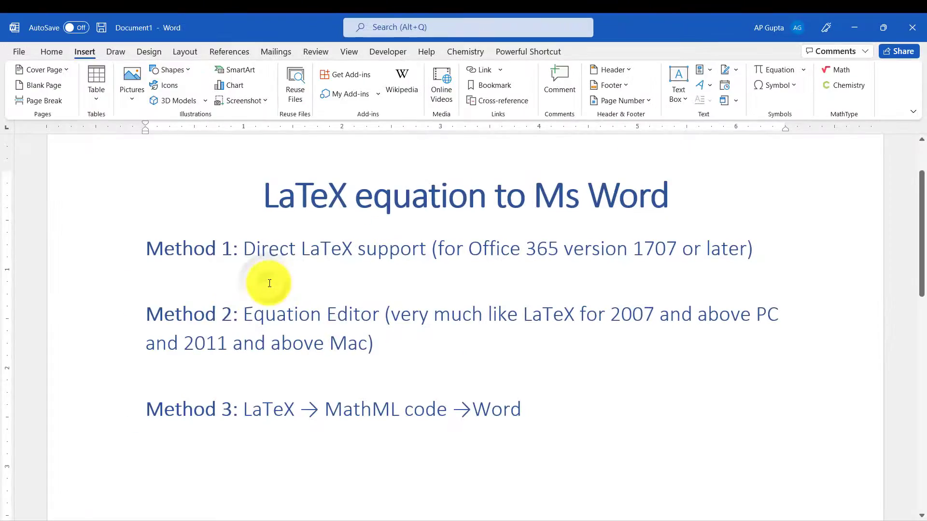
pyautogui.hotkey('alt', '=')
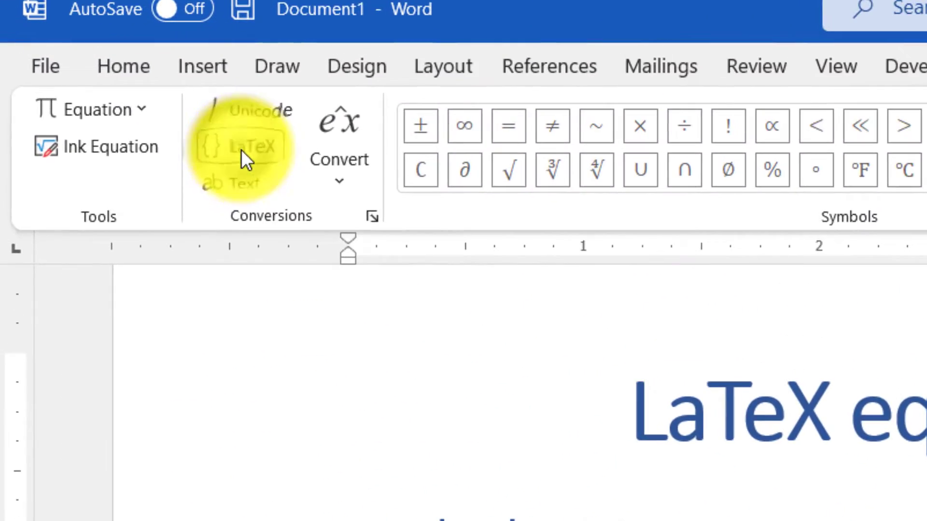
pyautogui.click(241, 149)
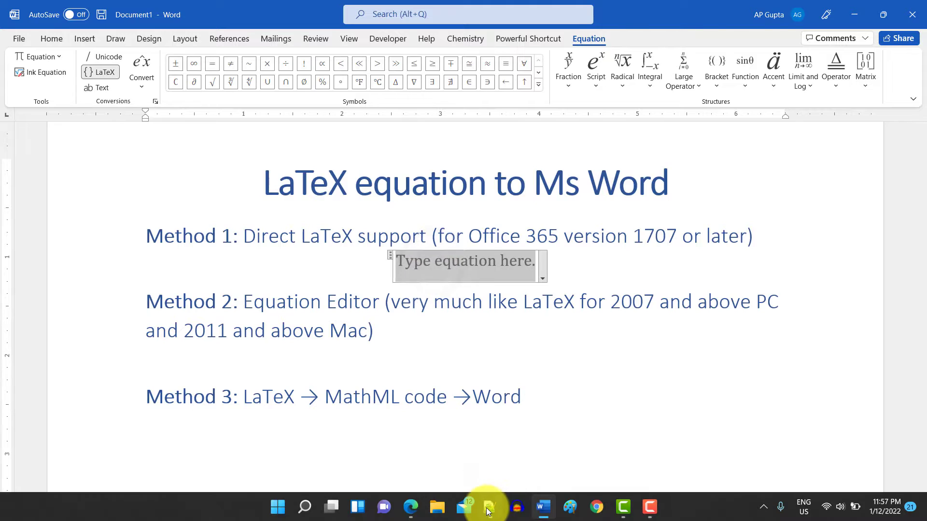
# Copy the limit inequality LaTeX from Notepad++ and paste it into the equation
pyautogui.click(489, 507)
pyautogui.moveTo(839, 90); pyautogui.dragTo(499, 66)
pyautogui.click(855, 9)
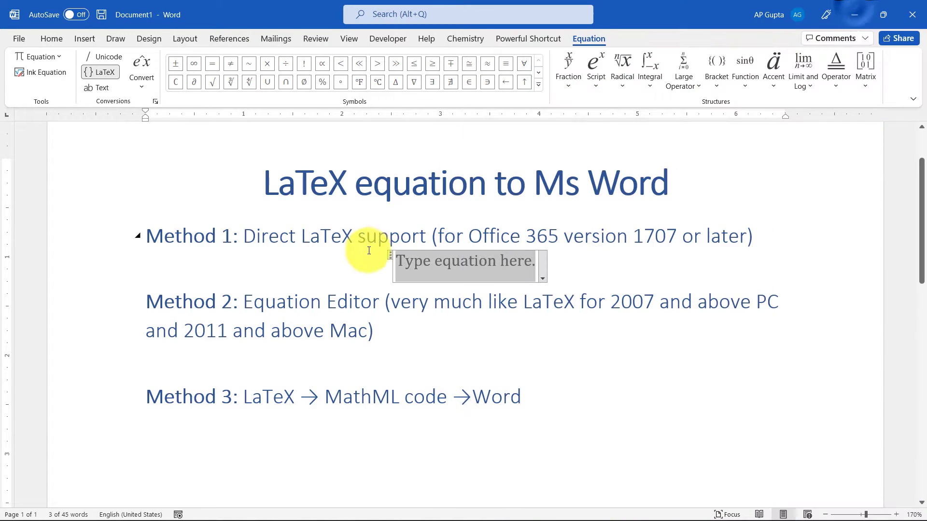
pyautogui.write('0\\le\\lim_{n\\rightarrow\\infty}{\\frac{n!}{\\left(2n\\right)!}}\\le\\lim_{n\\rightarrow\\infty}{\\frac{n!}{\\left(n!\\right)^2}} =\\lim_{k\\rightarrow\\infty,k = n!}{\\frac{k}{k^2}} =\\lim_{k\\rightarrow\\infty}{\\frac{1}{k}} = 0')
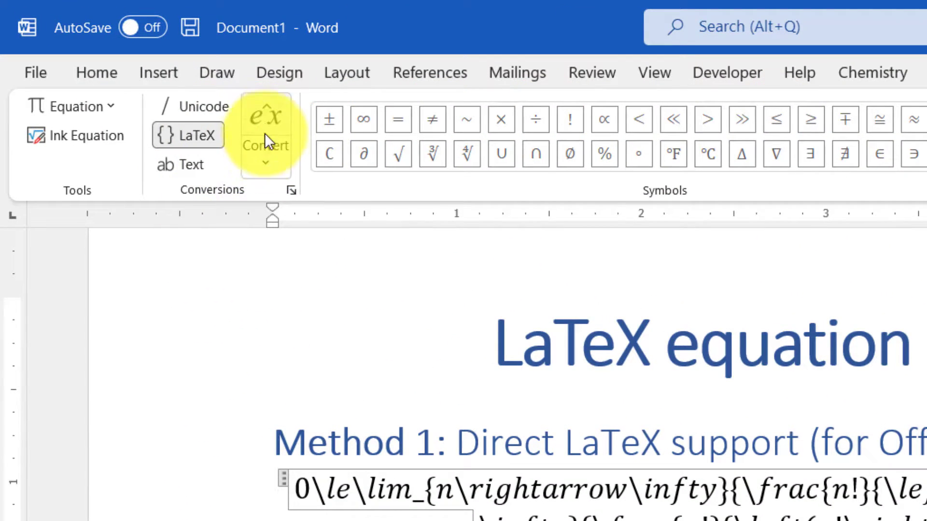
# Convert the LaTeX to a Professional-format limit equation, then move after 'Mac)' on Method 2
pyautogui.click(266, 159)
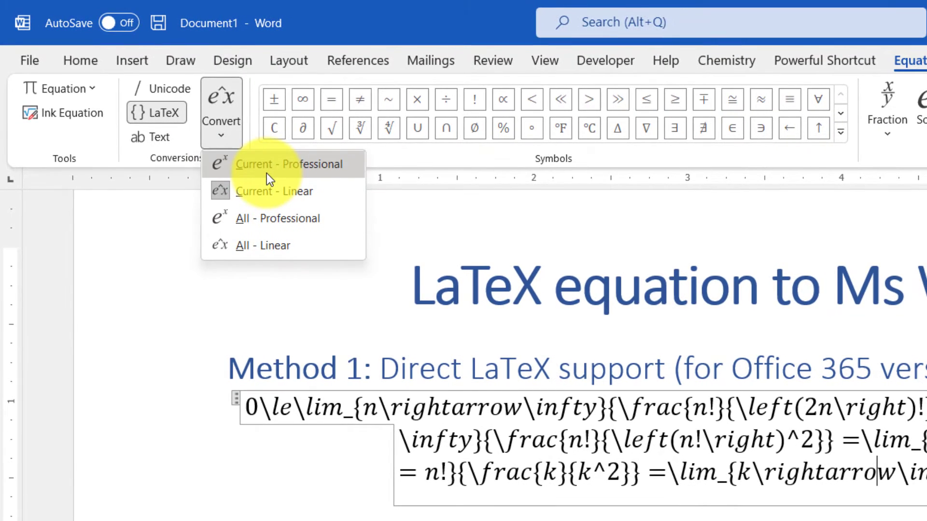
pyautogui.click(266, 173)
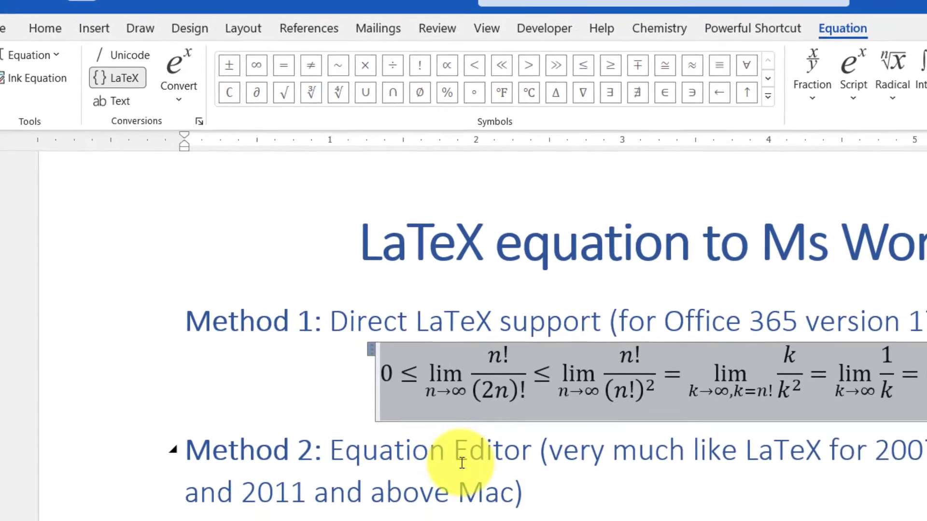
pyautogui.click(562, 505)
pyautogui.click(581, 332)
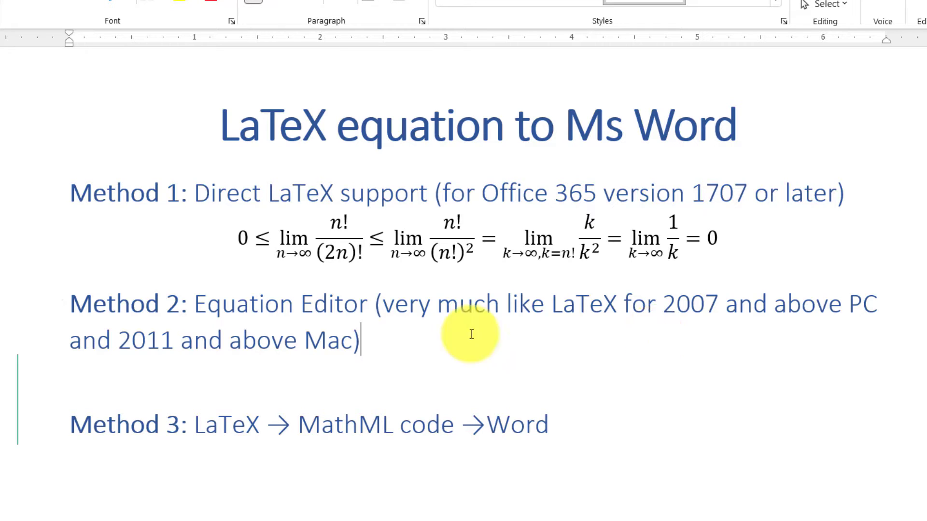
# Start a new line after Method 2, remove the extra blank line, and insert an equation
pyautogui.press('Return')
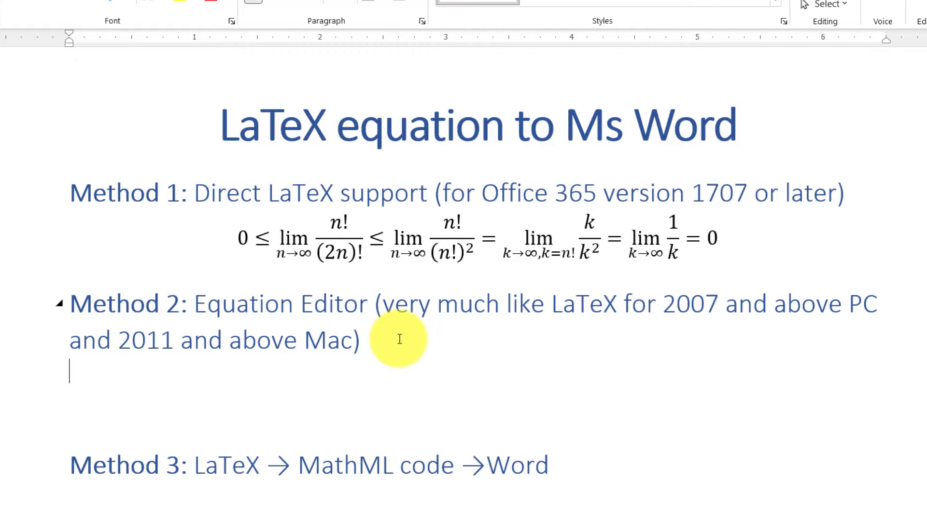
pyautogui.press('Delete')
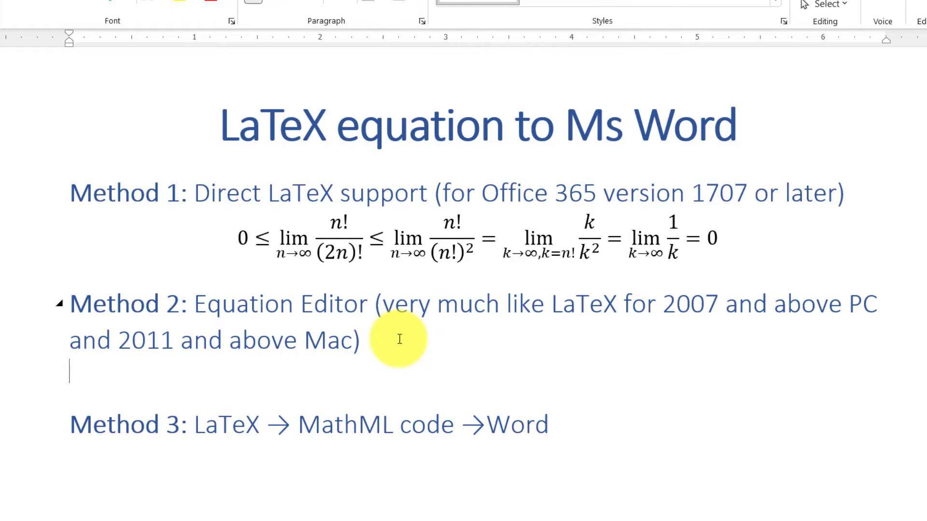
pyautogui.hotkey('alt', '=')
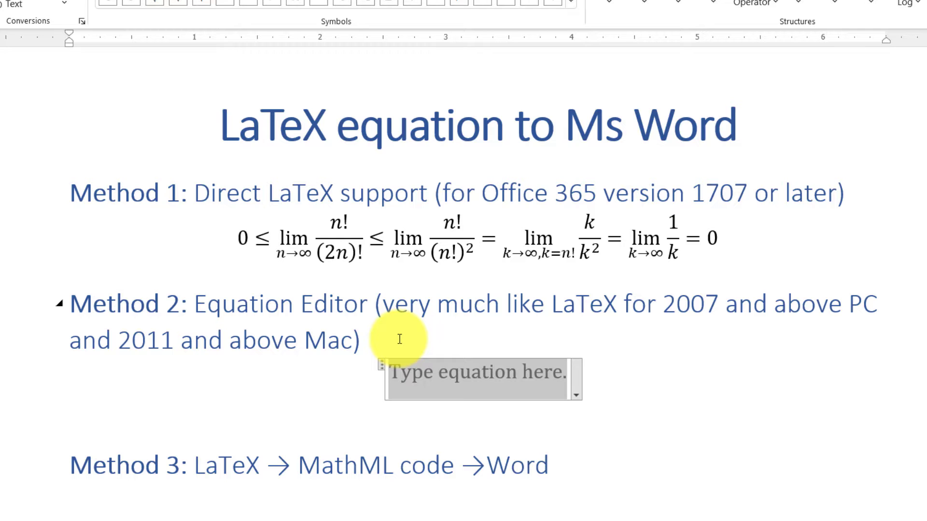
# Type y=\int into the Method 2 equation and switch its input format to Unicode
pyautogui.write('y=\\int')
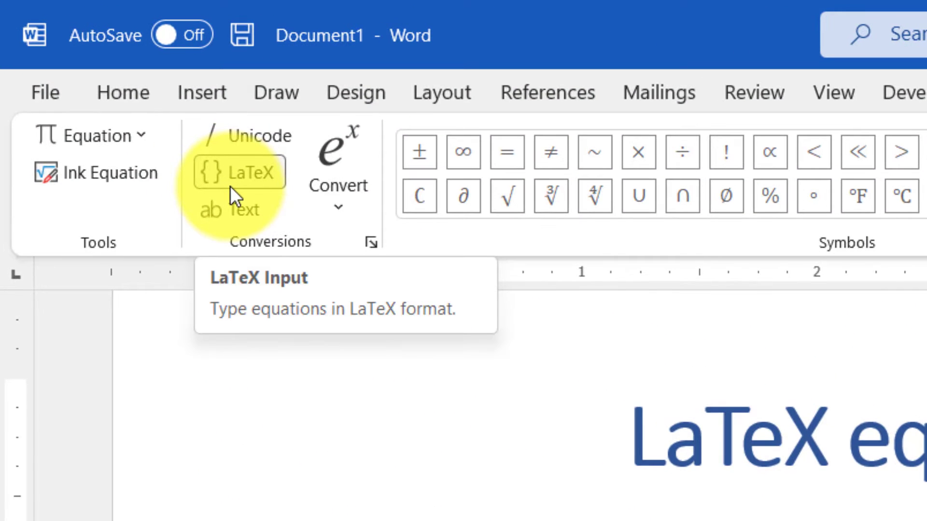
pyautogui.click(136, 76)
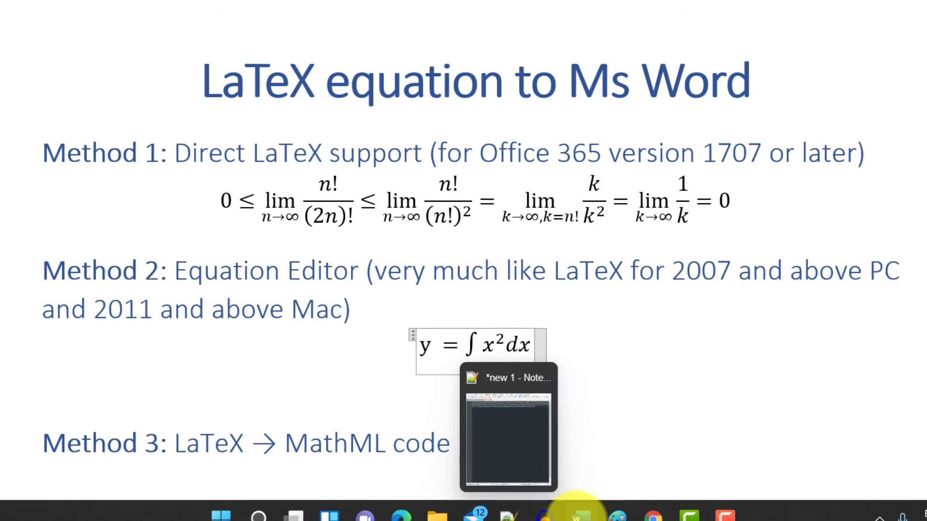
# Show the PickUpBrain equation shortcut page in Edge, scrolled to the accents and grouping-bracket tables
pyautogui.click(409, 510)
pyautogui.click(213, 11)
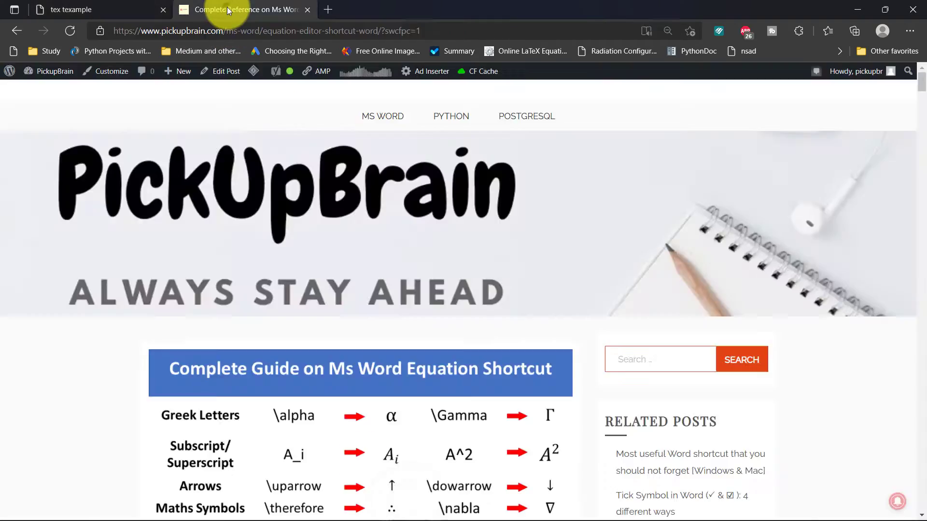
pyautogui.scroll(-4, 605, 321)
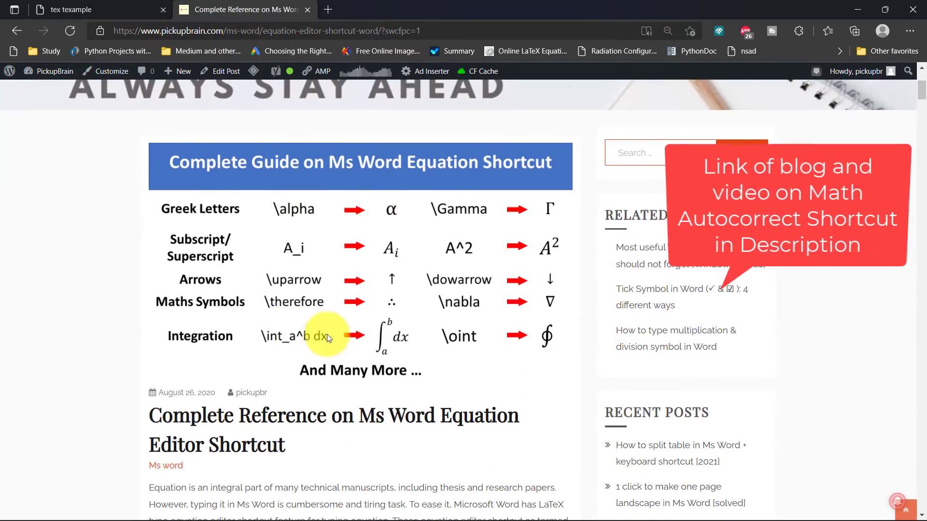
pyautogui.scroll(-7, 345, 323)
pyautogui.scroll(3, 347, 326)
pyautogui.scroll(-12, 346, 325)
pyautogui.scroll(-8, 346, 319)
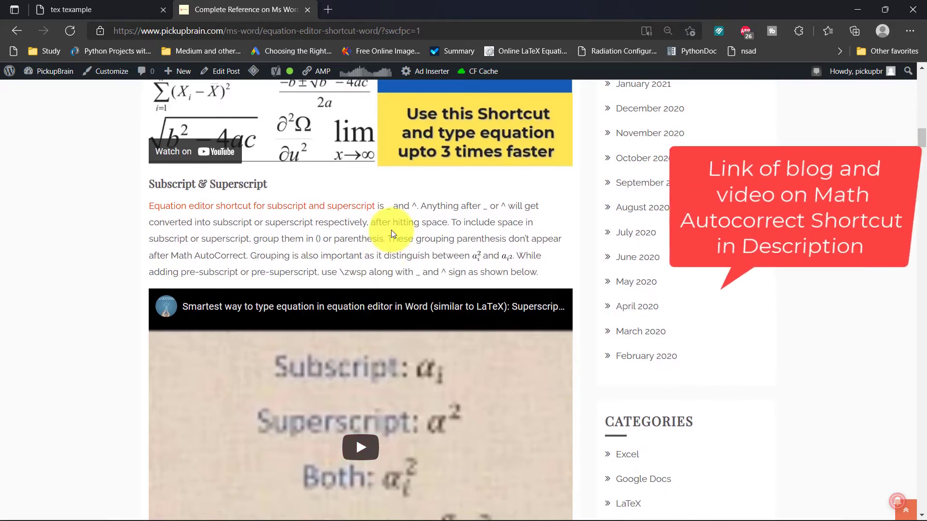
pyautogui.scroll(-7, 273, 252)
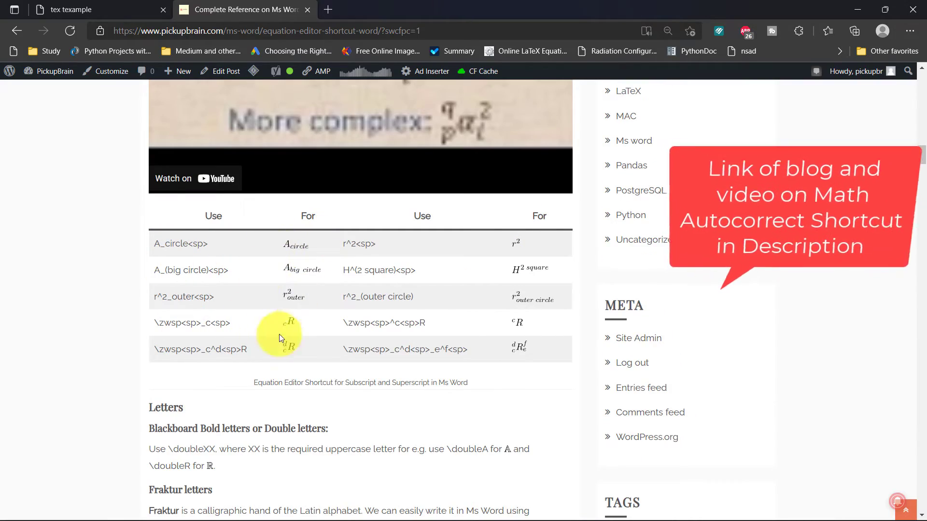
pyautogui.scroll(-20, 422, 350)
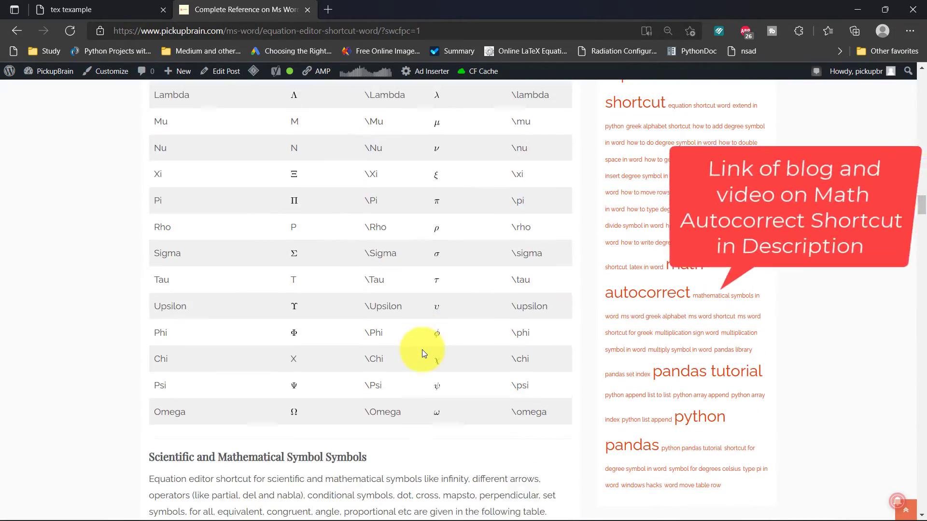
pyautogui.scroll(-20, 422, 353)
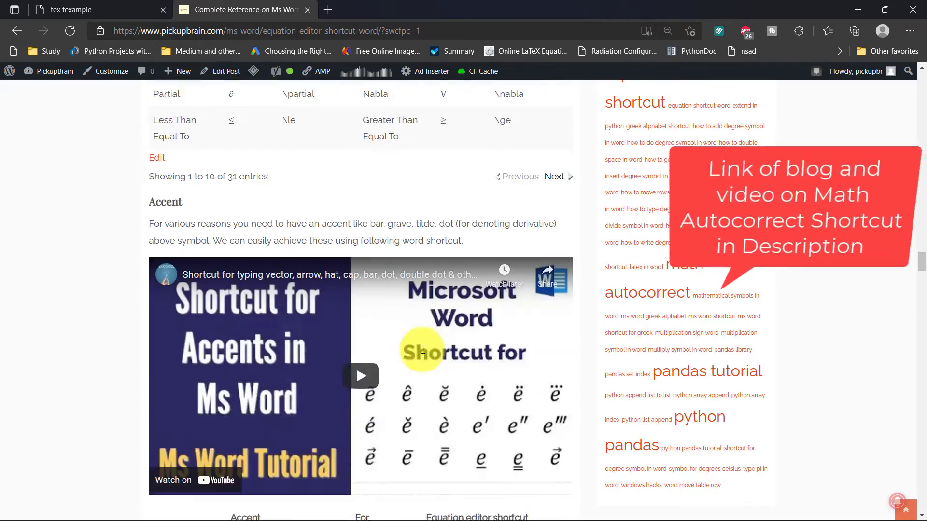
pyautogui.scroll(-11, 423, 350)
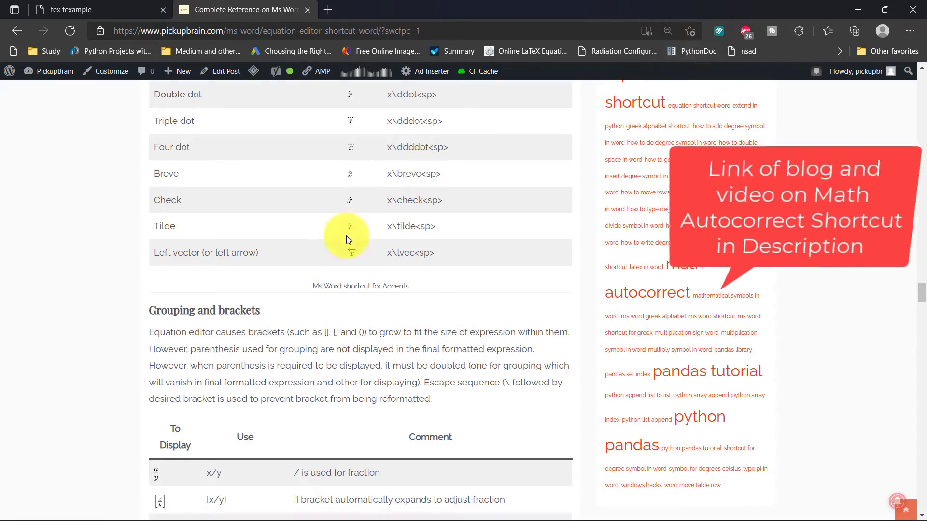
pyautogui.scroll(-2, 300, 278)
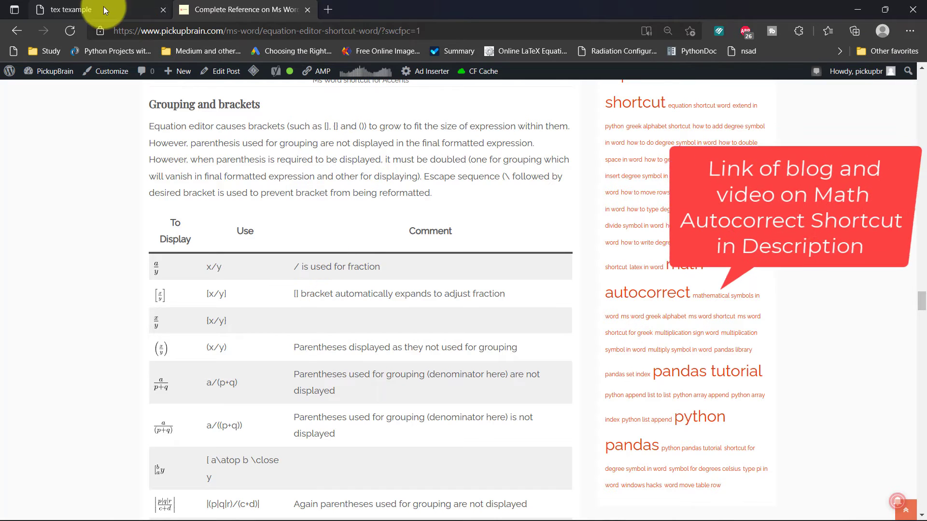
# Bring up the sample latex formula.html page in Edge, briefly highlighting its main heading
pyautogui.click(856, 10)
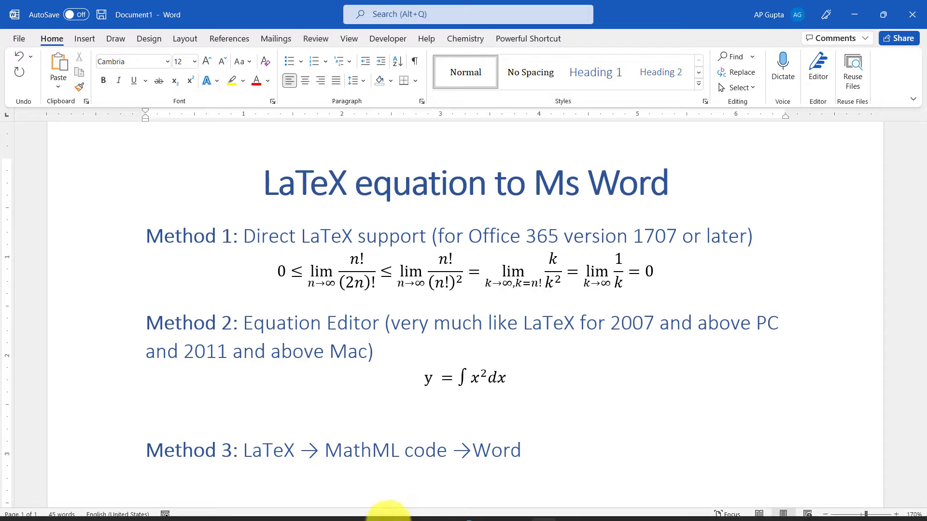
pyautogui.click(412, 512)
pyautogui.moveTo(6, 87); pyautogui.dragTo(342, 87)
pyautogui.click(219, 256)
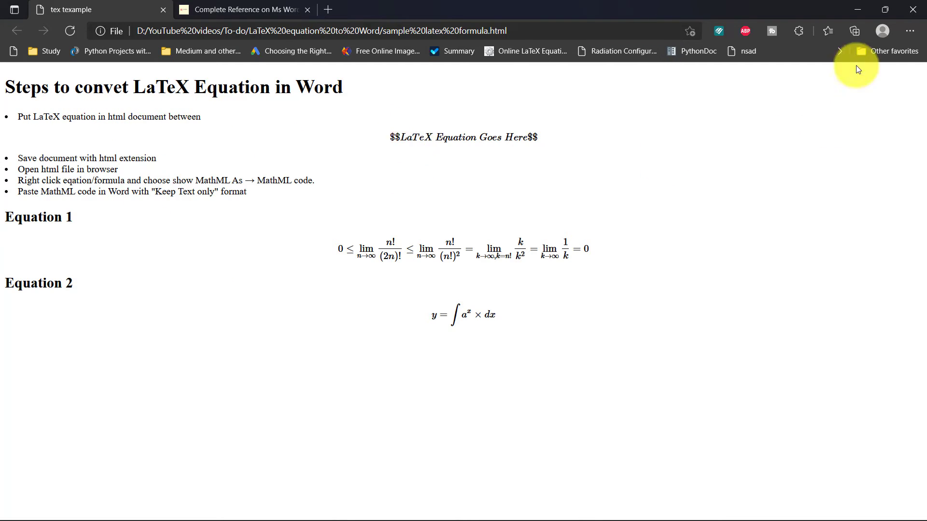
# Open the sample latex formula.html source in Notepad++ and select Equation 1's LaTeX on line 17
pyautogui.moveTo(540, 512)
pyautogui.click(488, 508)
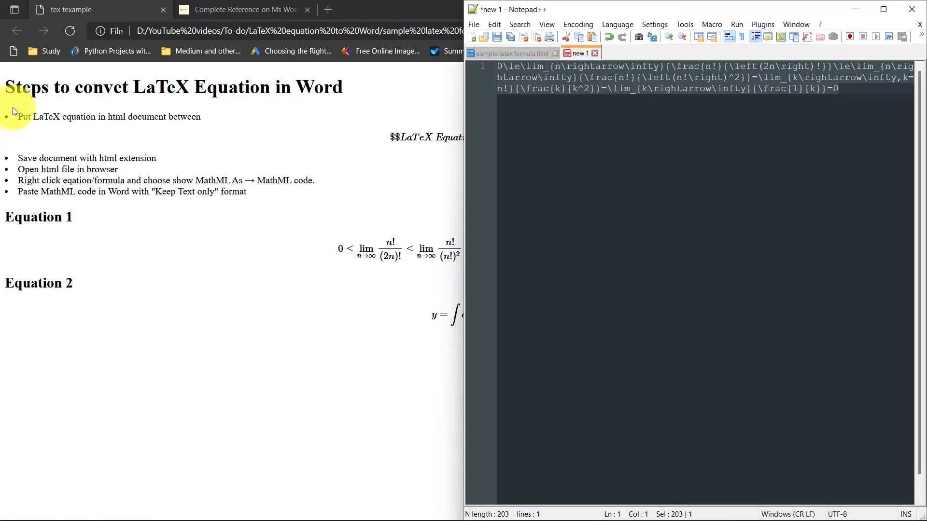
pyautogui.click(512, 53)
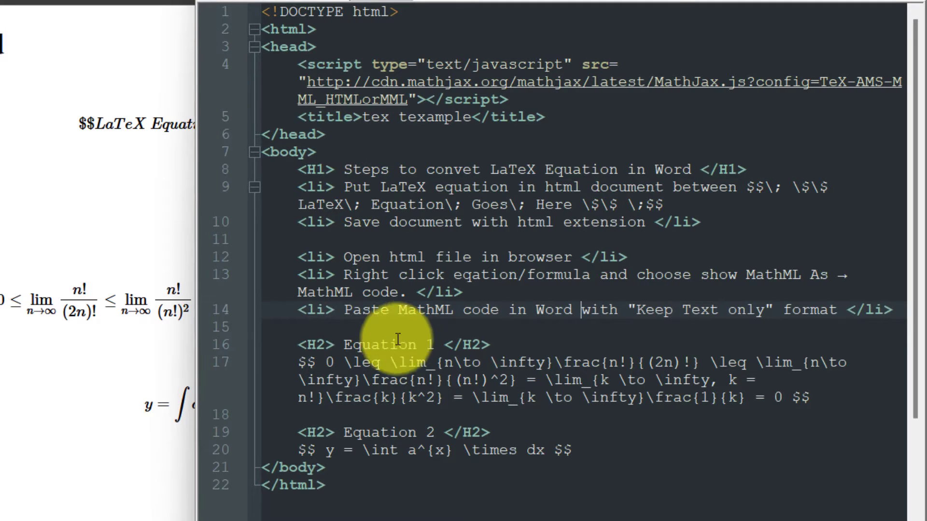
pyautogui.moveTo(296, 363); pyautogui.dragTo(760, 397)
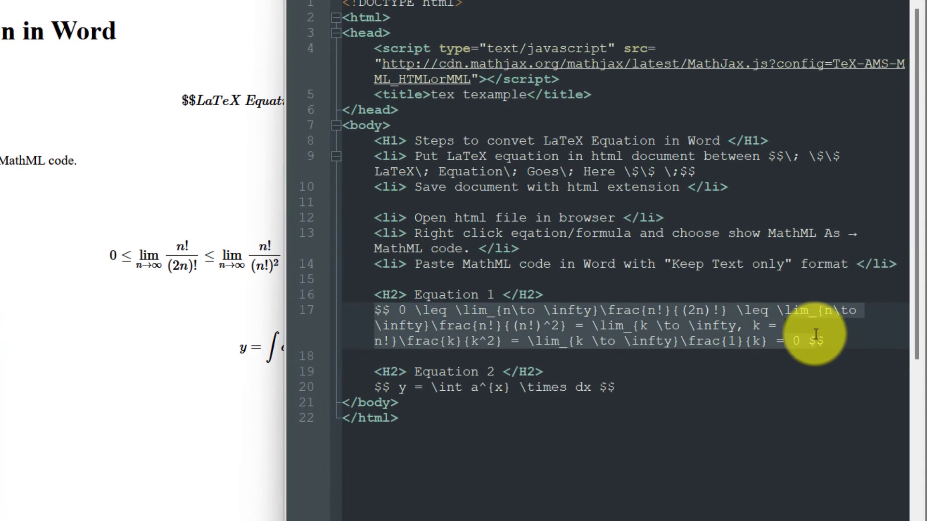
pyautogui.click(118, 258)
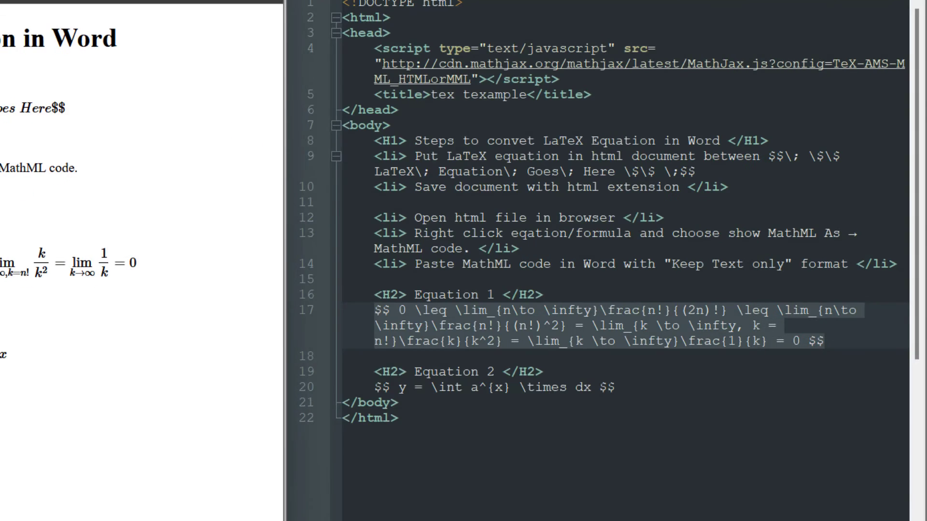
pyautogui.click(713, 369)
pyautogui.moveTo(407, 311); pyautogui.dragTo(799, 342)
pyautogui.click(787, 399)
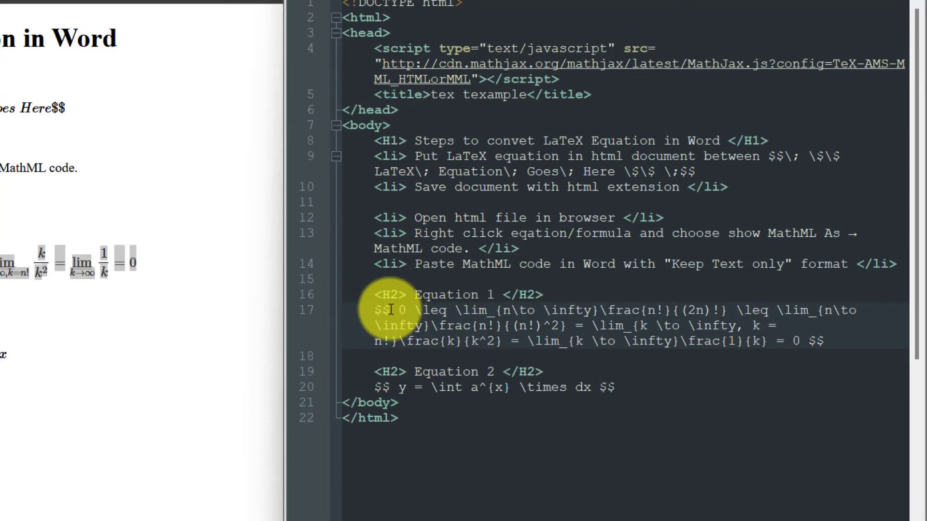
# Compare Equation 1's $$-delimited LaTeX in the source with its rendered version on the page
pyautogui.click(386, 310)
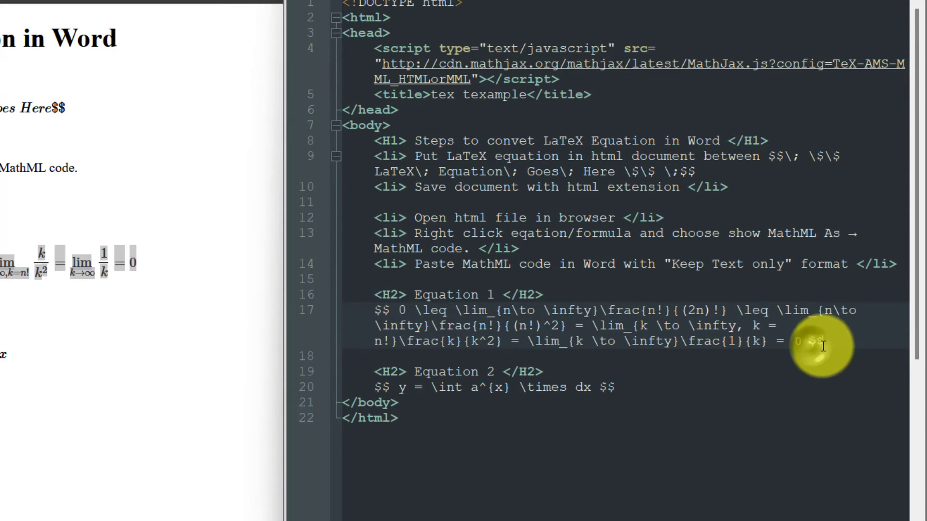
pyautogui.click(766, 401)
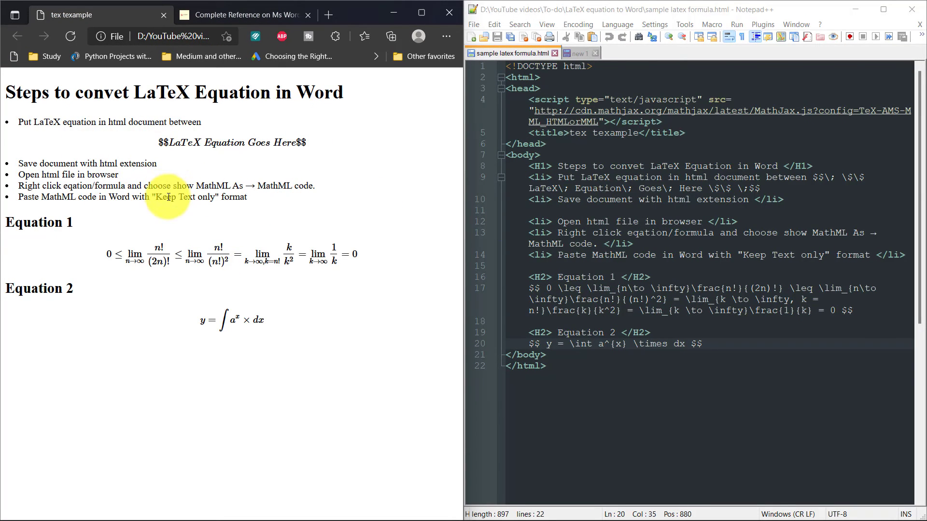
pyautogui.moveTo(529, 277); pyautogui.dragTo(835, 310)
pyautogui.moveTo(108, 255); pyautogui.dragTo(362, 268)
pyautogui.click(257, 311)
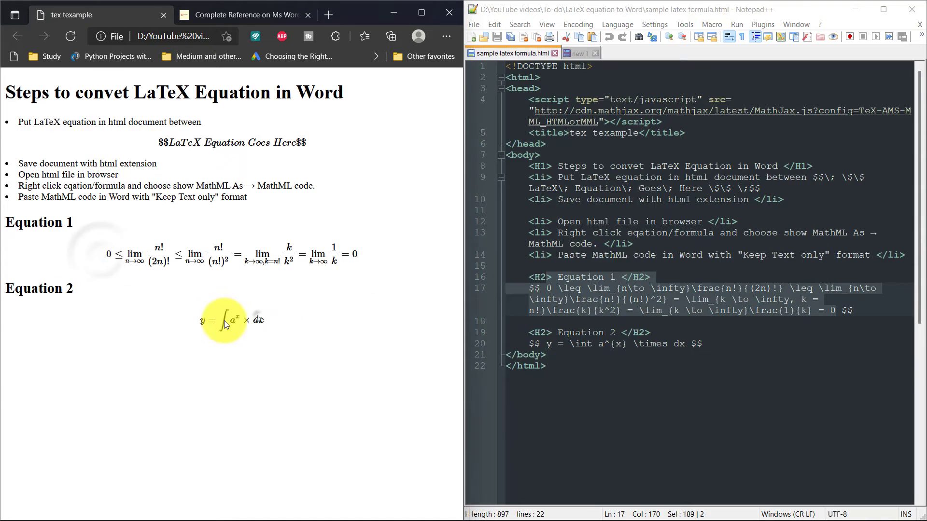
pyautogui.click(656, 343)
pyautogui.click(322, 347)
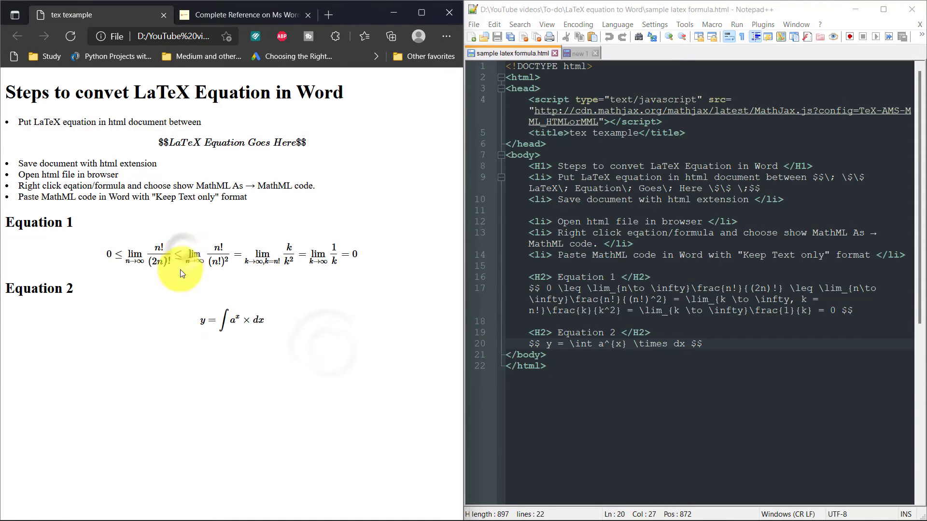
# Copy Equation 1's MathML code from Edge's Show Math As view and paste it under Method 3
pyautogui.click(415, 19)
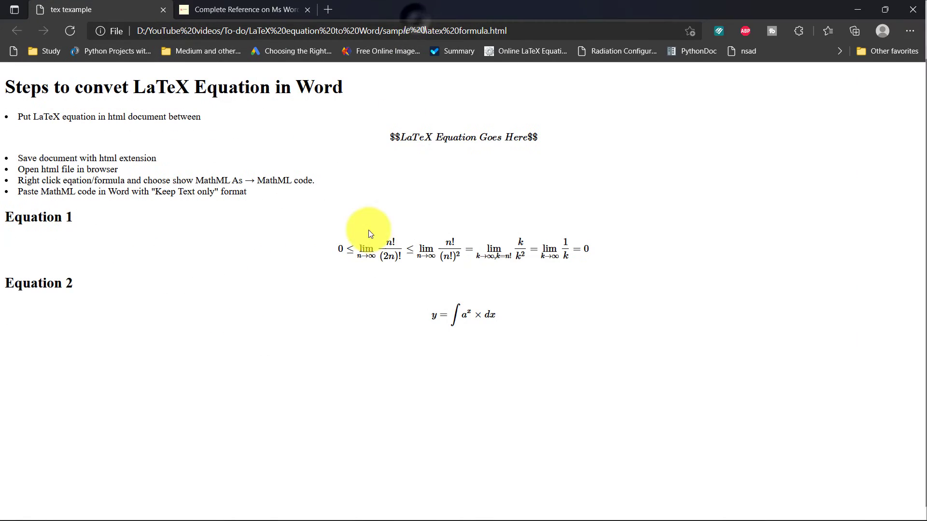
pyautogui.click(405, 256)
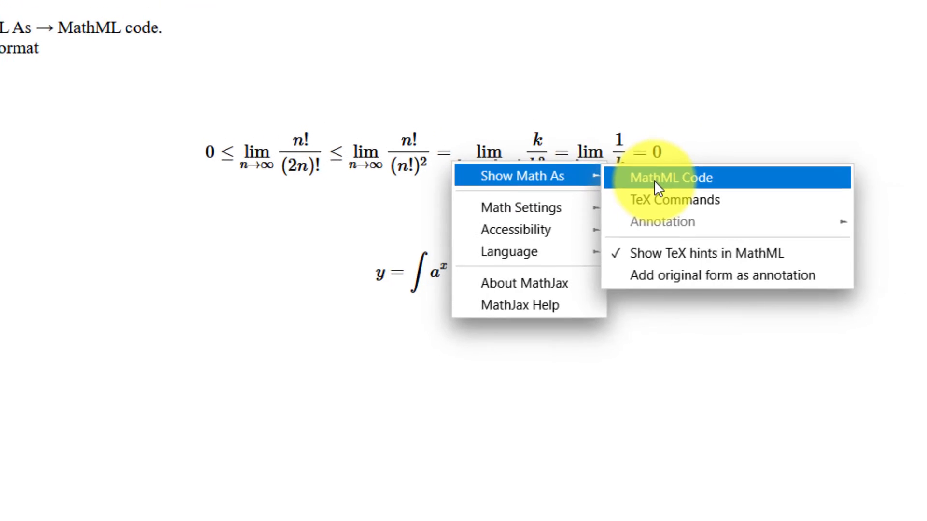
pyautogui.click(657, 184)
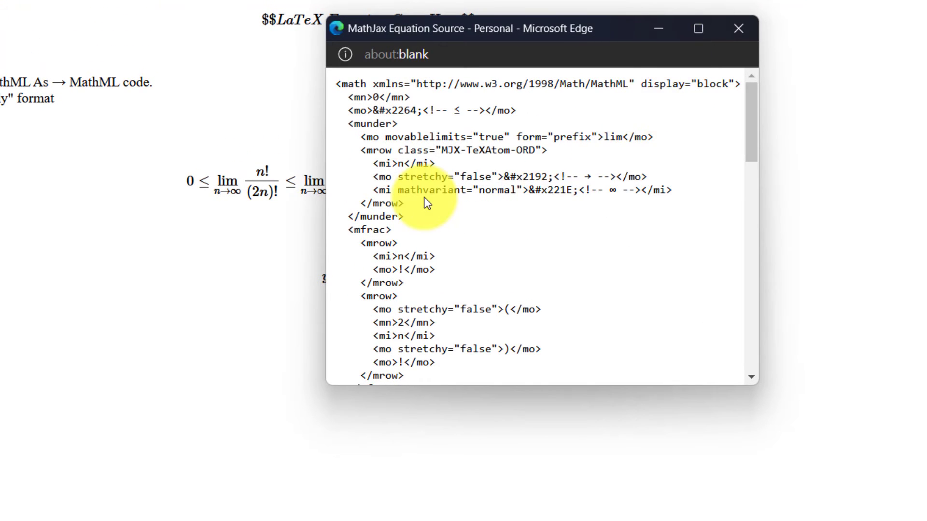
pyautogui.hotkey('ctrl', 'a')
pyautogui.rightClick(407, 230)
pyautogui.click(457, 245)
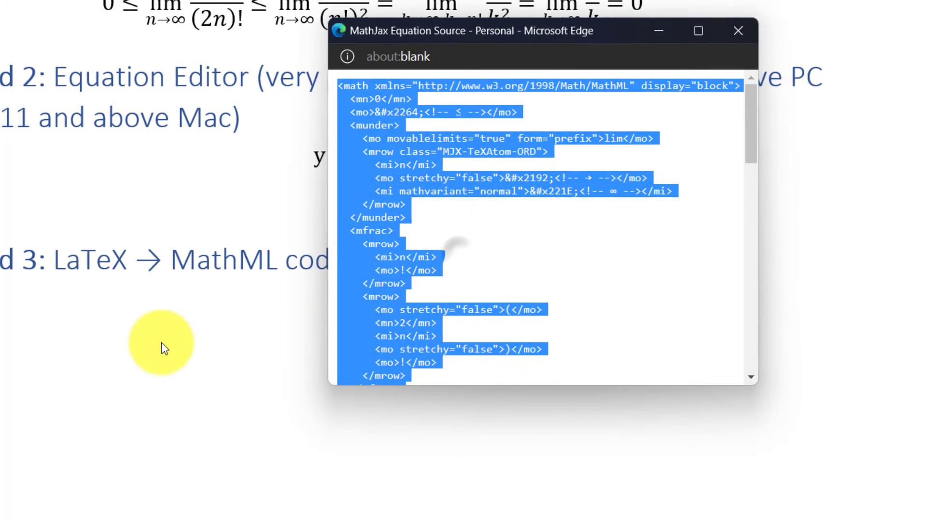
pyautogui.click(143, 347)
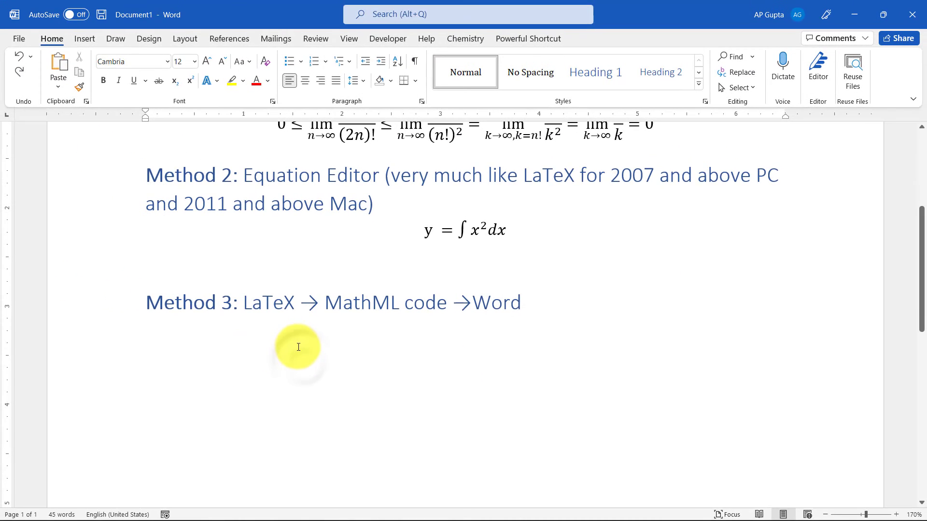
pyautogui.hotkey('ctrl', 'v')
# Use the Keep Text Only paste option so the MathML renders as the limit equation
pyautogui.scroll(10, 290, 426)
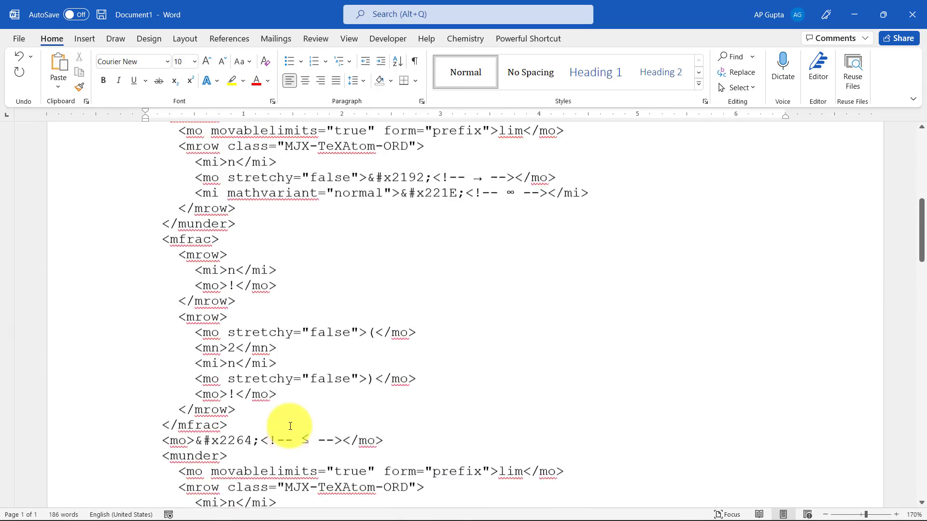
pyautogui.scroll(-15, 290, 426)
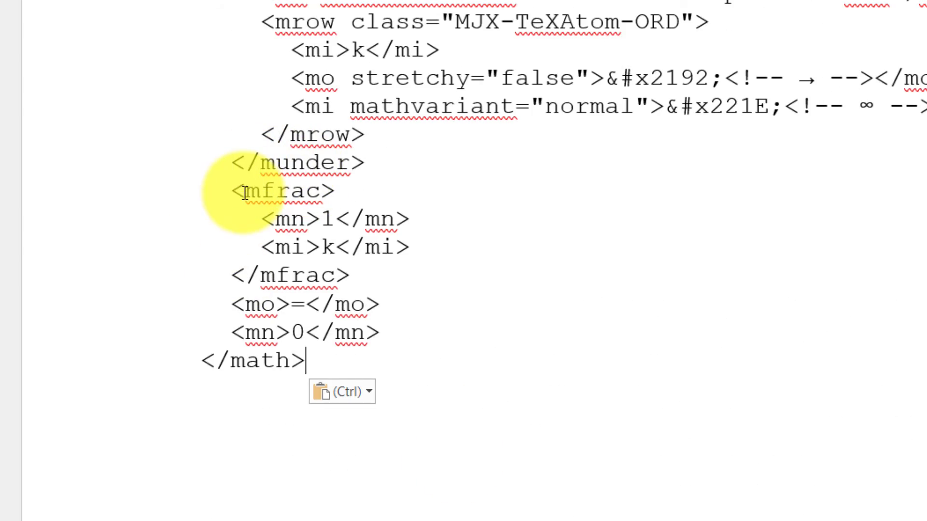
pyautogui.click(358, 398)
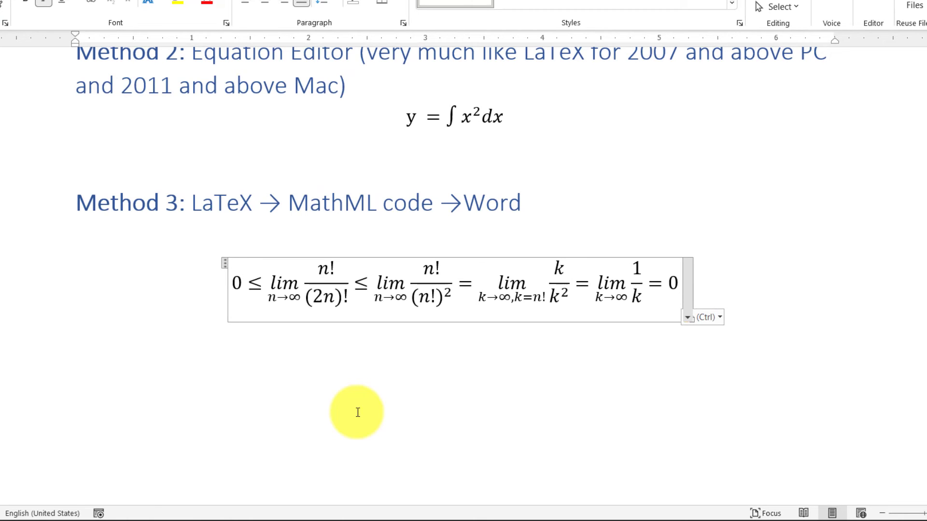
# Re-paste the MathML under Method 3 as text only so it renders as the limit equation
pyautogui.hotkey('ctrl', 'z')
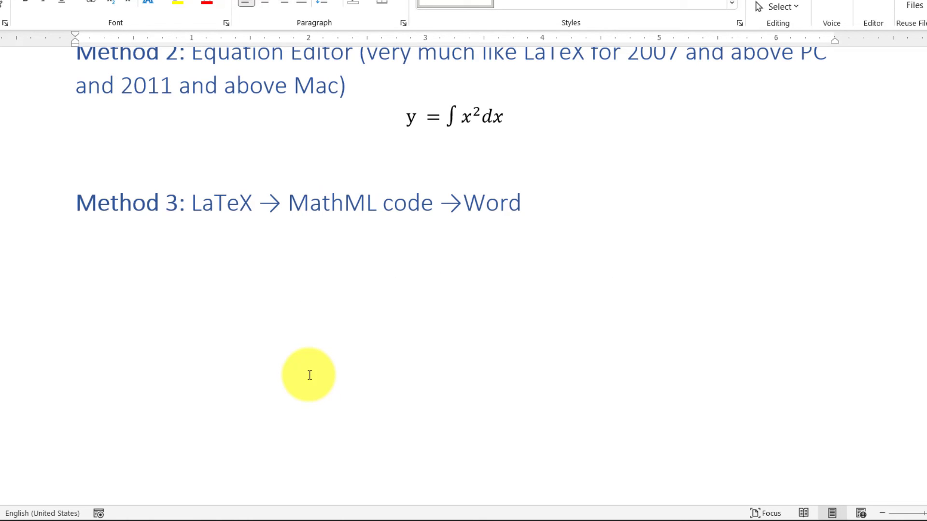
pyautogui.hotkey('ctrl', 'v')
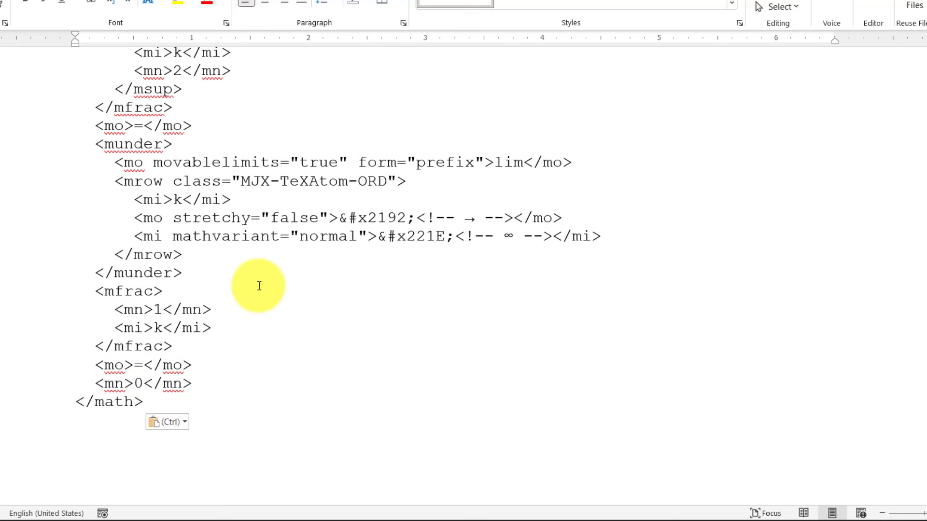
pyautogui.press('ctrl')
pyautogui.press('t')
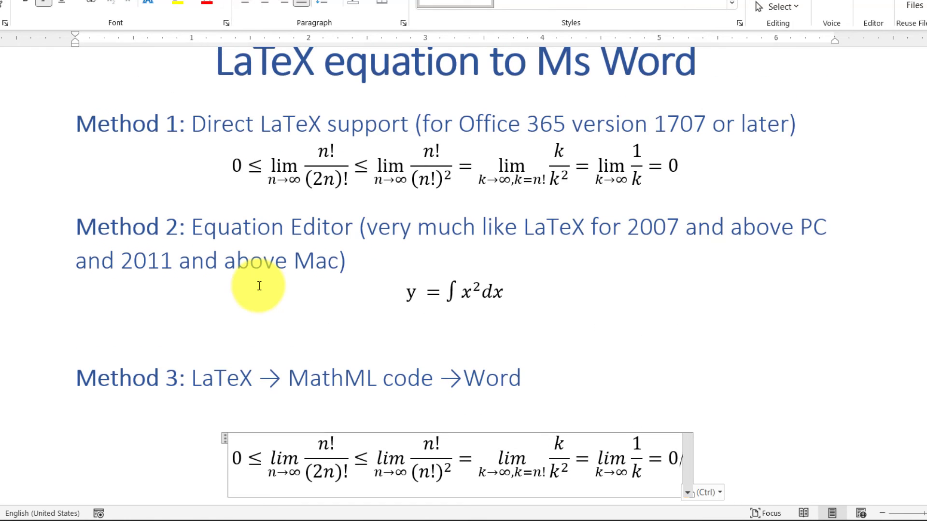
pyautogui.scroll(-3, 342, 386)
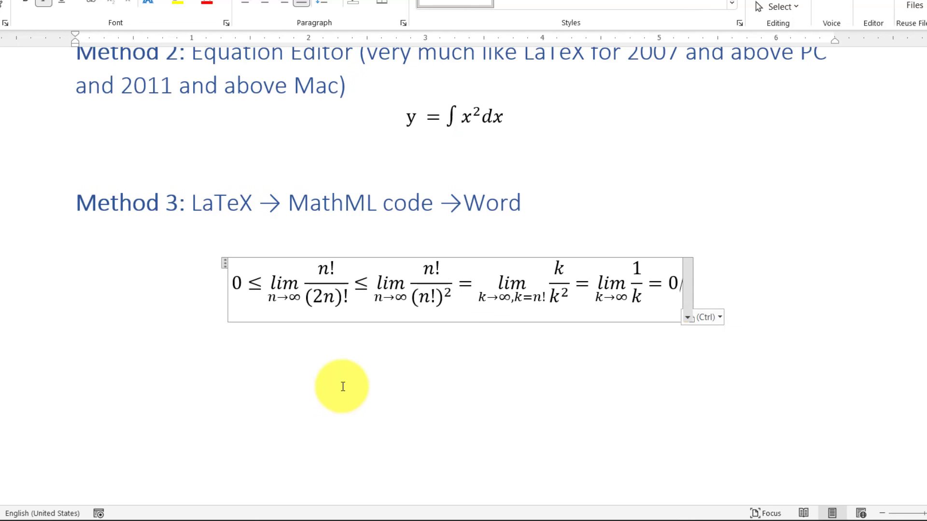